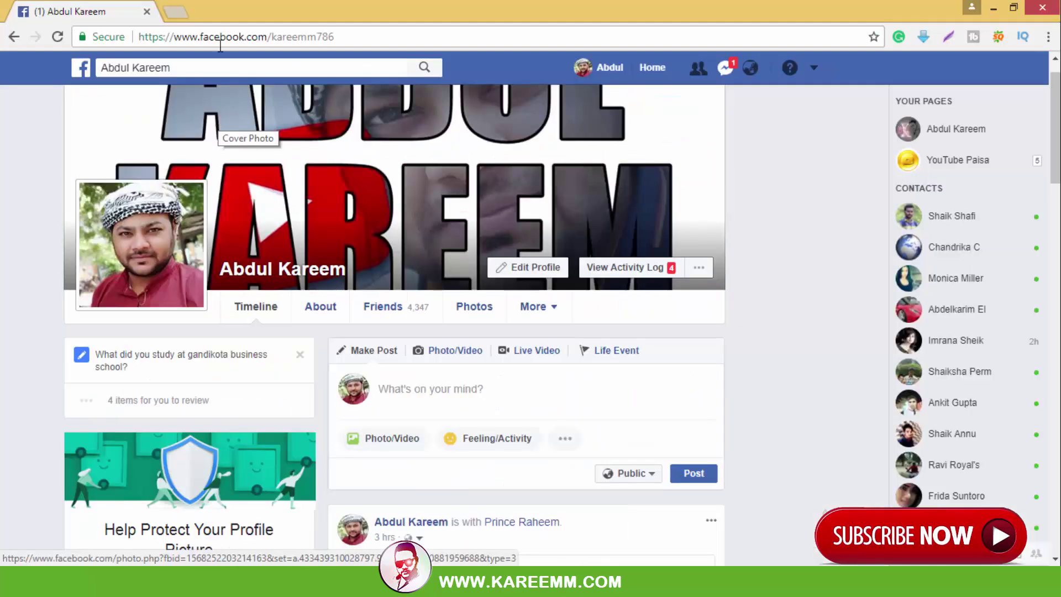
Step: Open a new Chrome tab beside the Facebook profile tab
{"action": "left_click", "coordinate": [177, 14]}
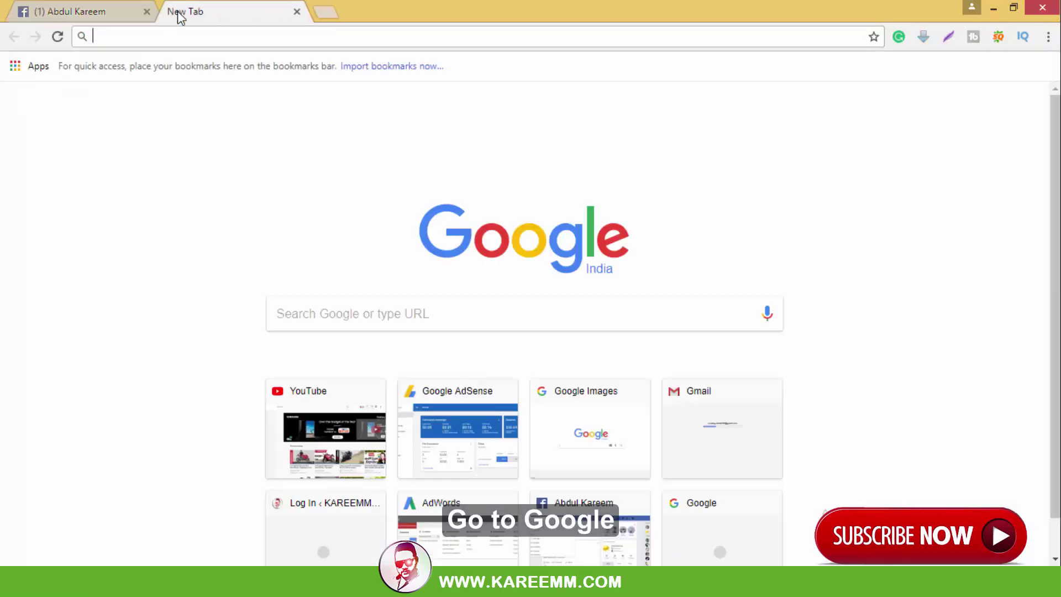
Step: Go to Google and search for 'facebook remover pro' using the autocomplete suggestion
{"action": "type", "text": "go"}
{"action": "key", "text": "Return"}
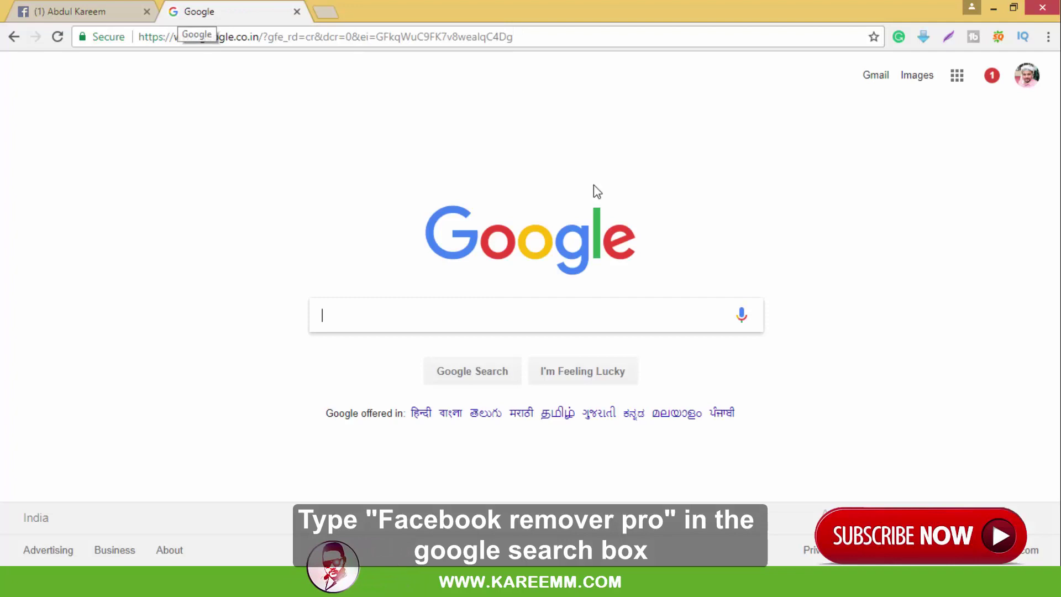
{"action": "type", "text": "fa"}
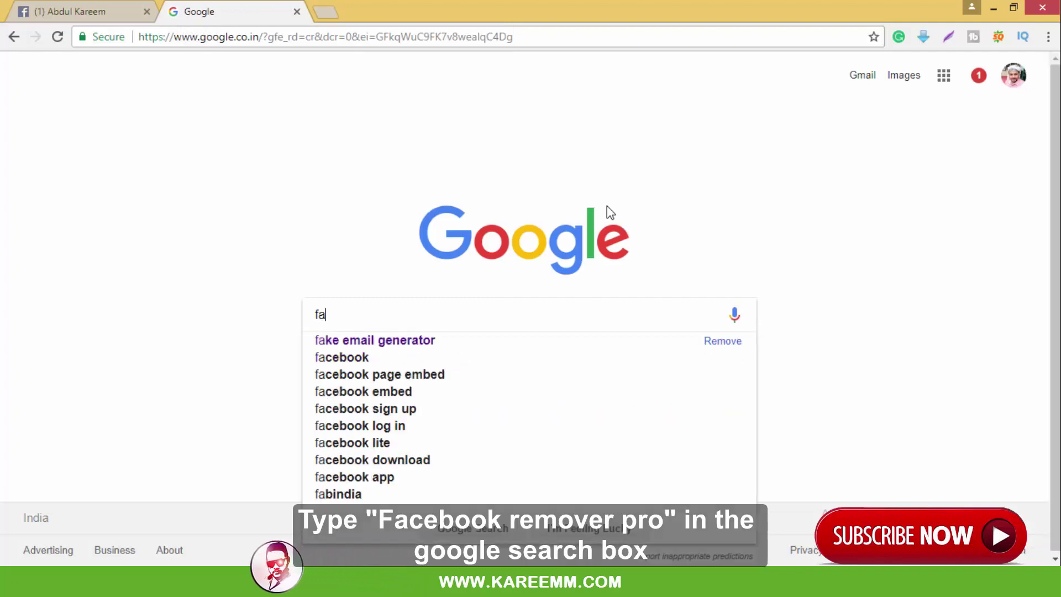
{"action": "type", "text": "ceboo"}
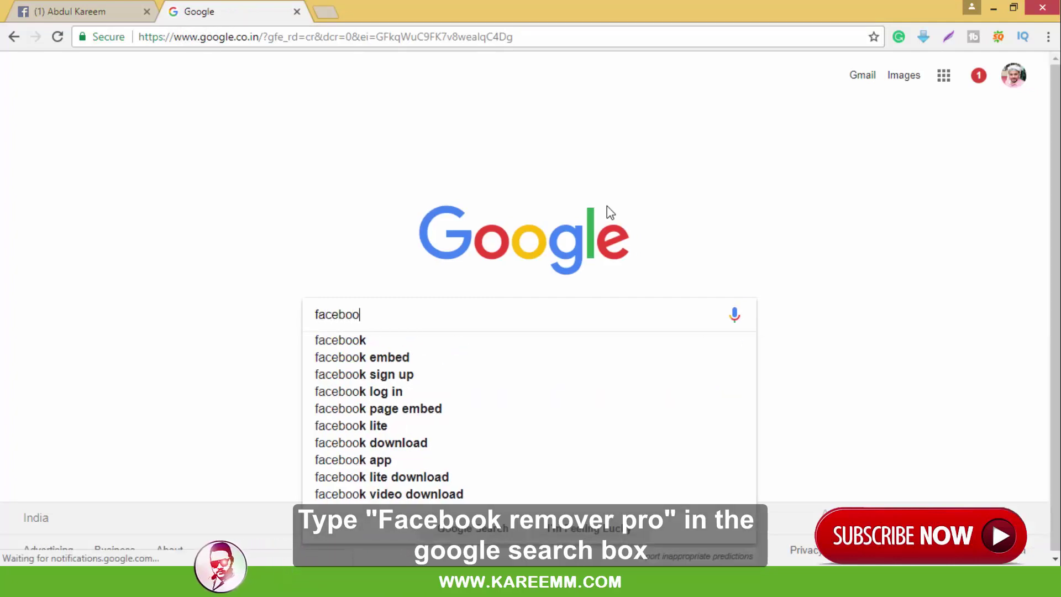
{"action": "type", "text": "k remo"}
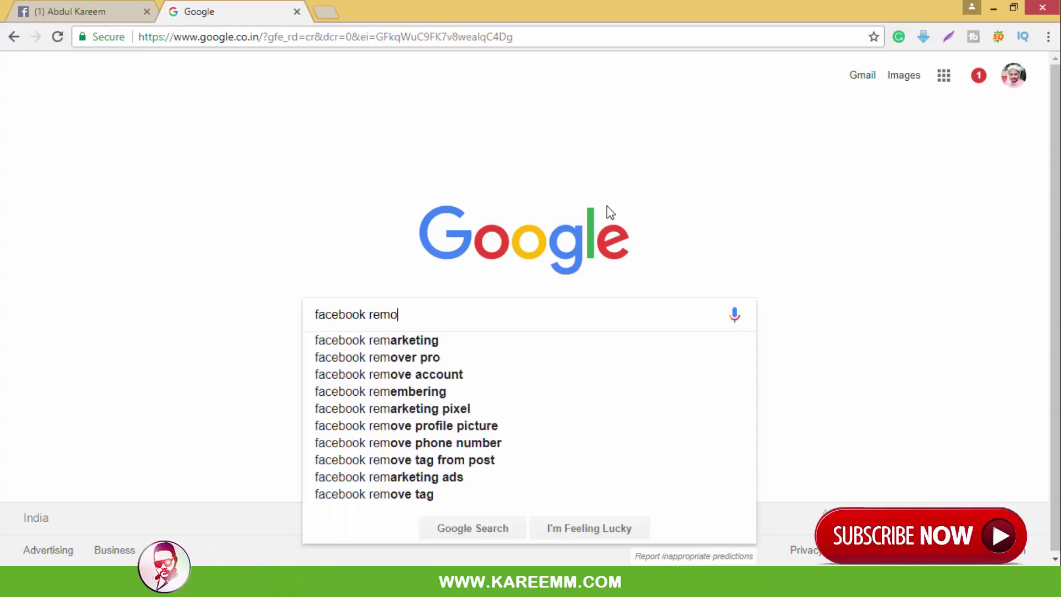
{"action": "key", "text": "Down"}
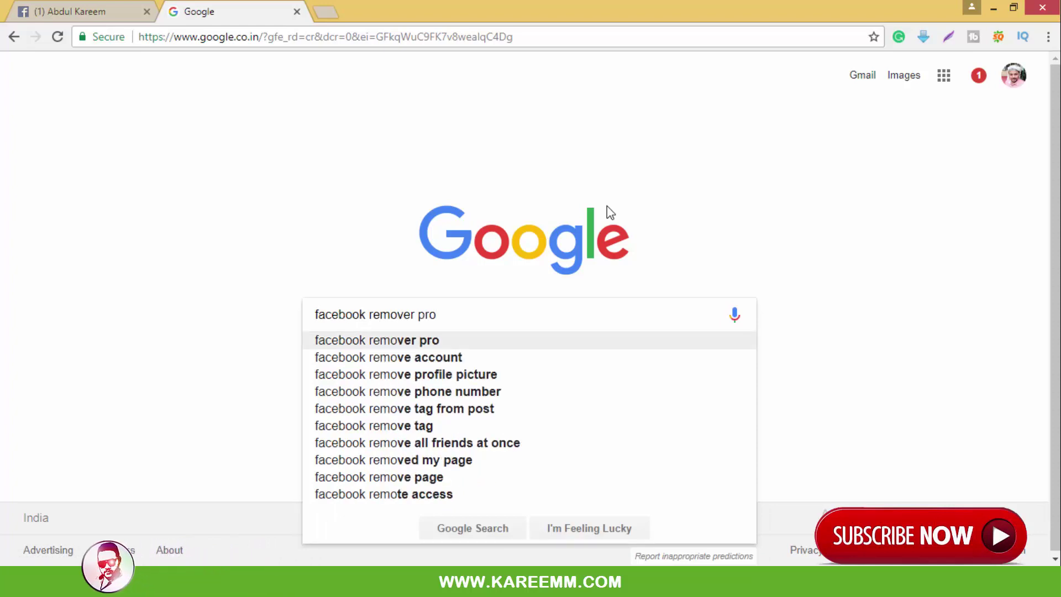
{"action": "key", "text": "Return"}
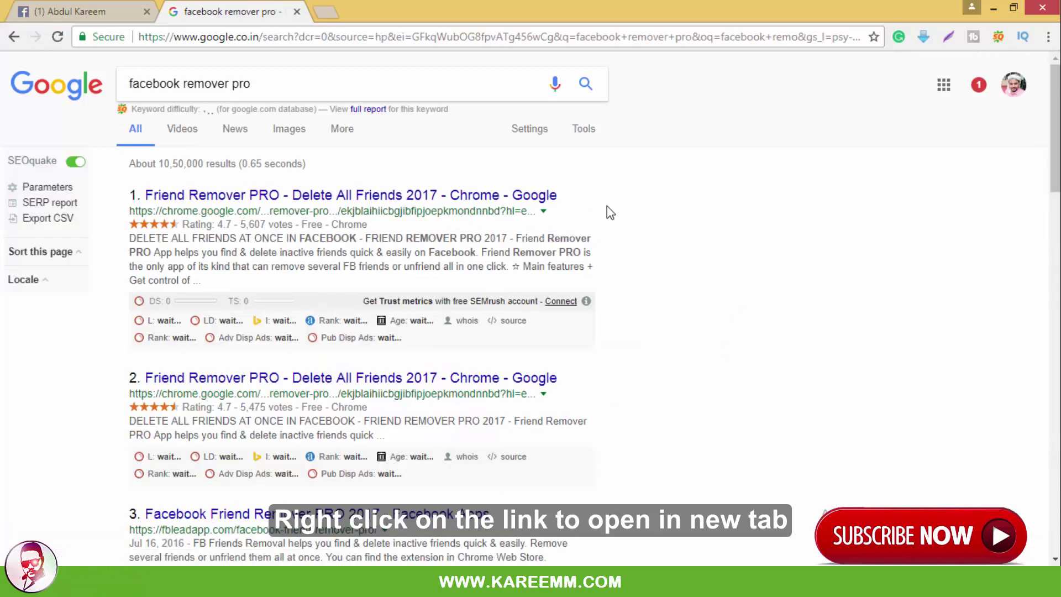
Step: Open the 'Friend Remover PRO – Delete All Friends' listing in a new tab and switch to it
{"action": "right_click", "coordinate": [475, 207]}
{"action": "left_click", "coordinate": [535, 211]}
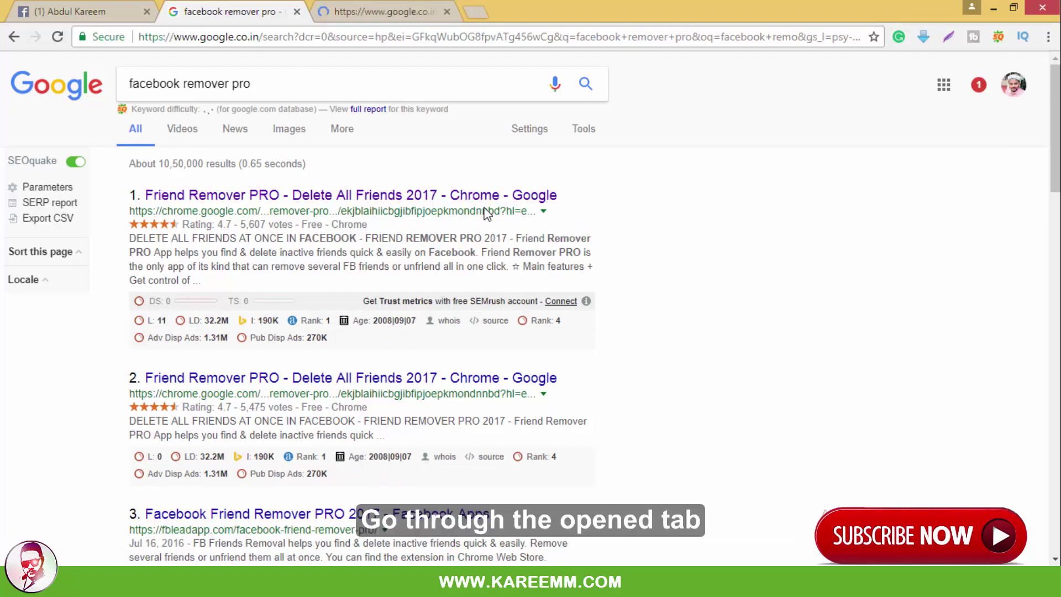
{"action": "key", "text": "ctrl+Tab"}
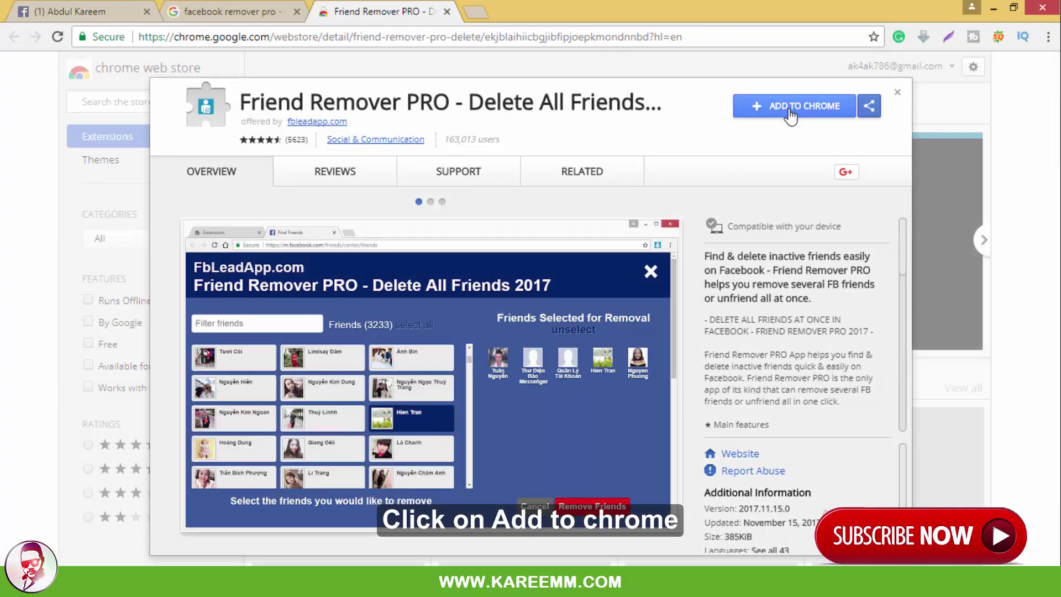
Step: Add the Friend Remover PRO extension to Chrome and confirm the Add extension prompt
{"action": "left_click", "coordinate": [790, 111]}
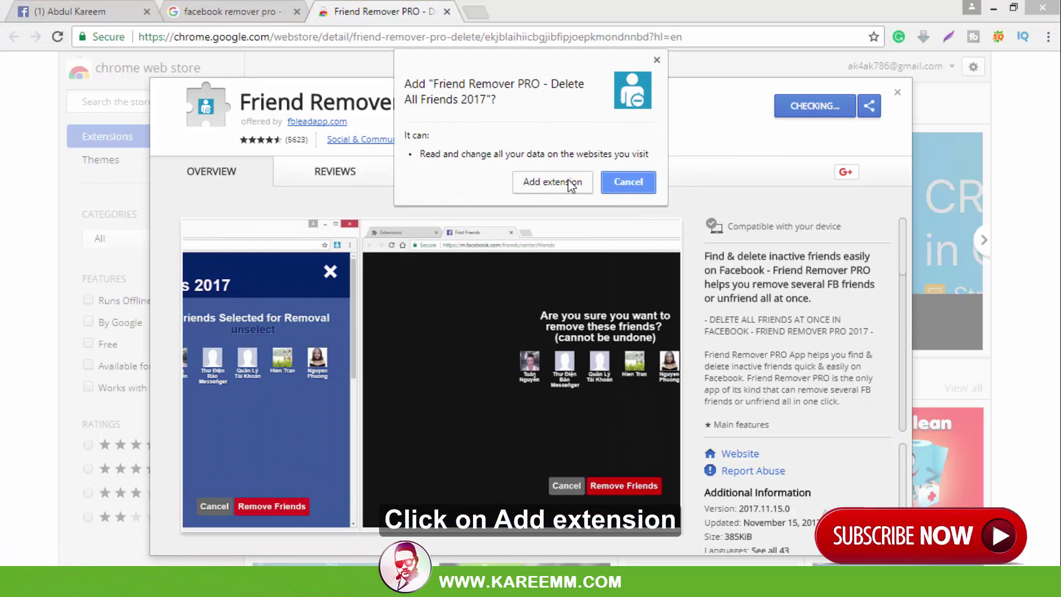
{"action": "left_click", "coordinate": [553, 182]}
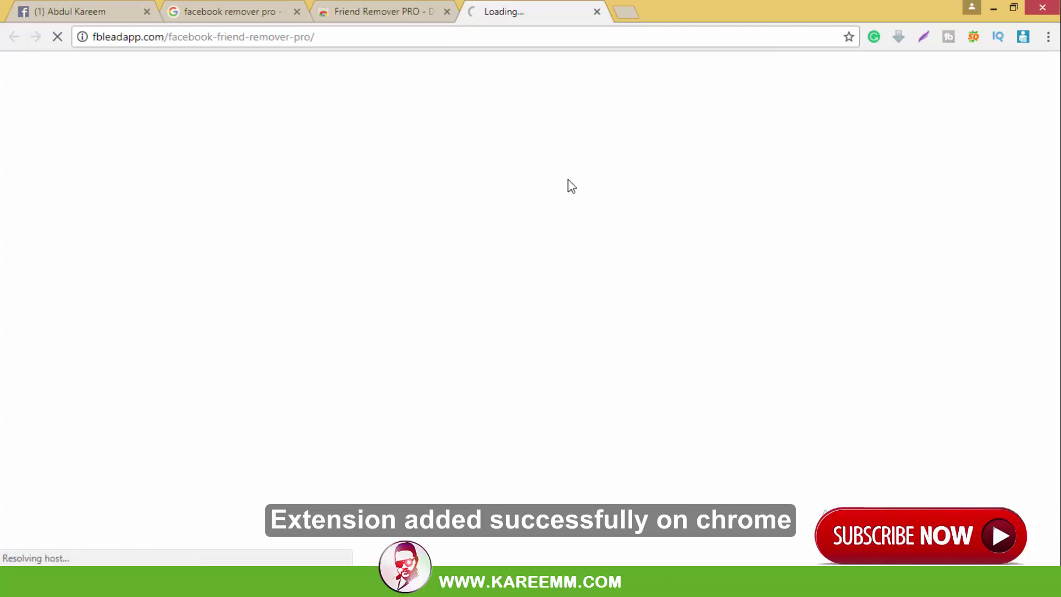
Step: Close the fbleadapp.com, Chrome Web Store and Google search tabs
{"action": "left_click", "coordinate": [597, 11]}
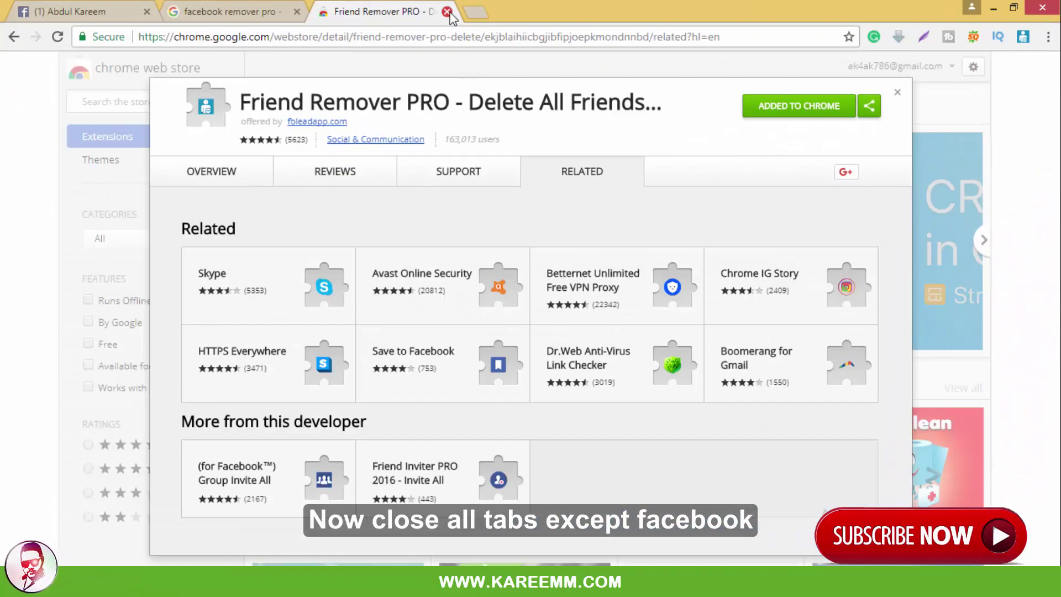
{"action": "left_click", "coordinate": [447, 11]}
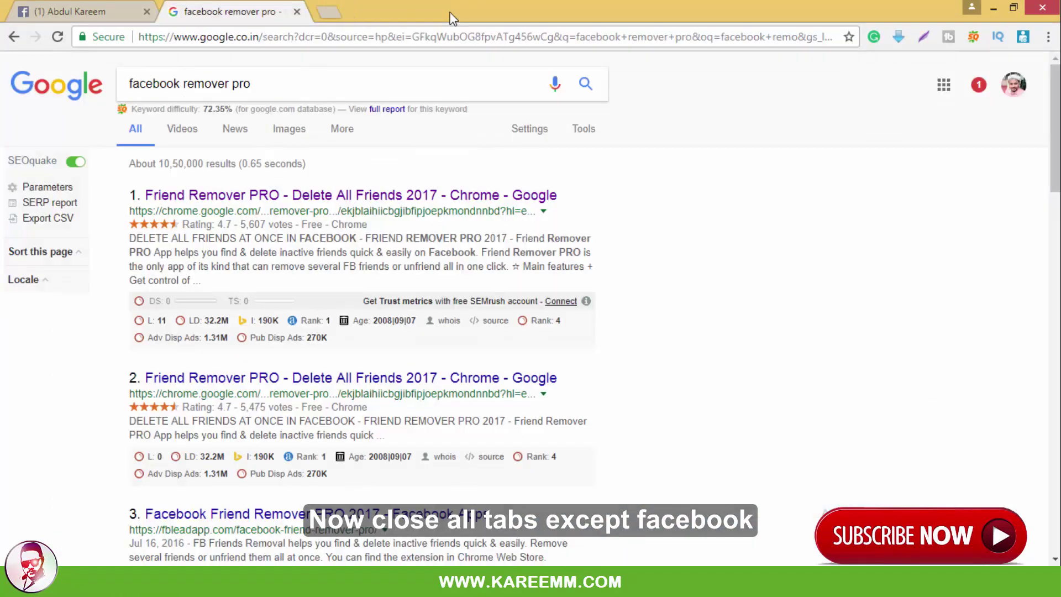
{"action": "left_click", "coordinate": [297, 12]}
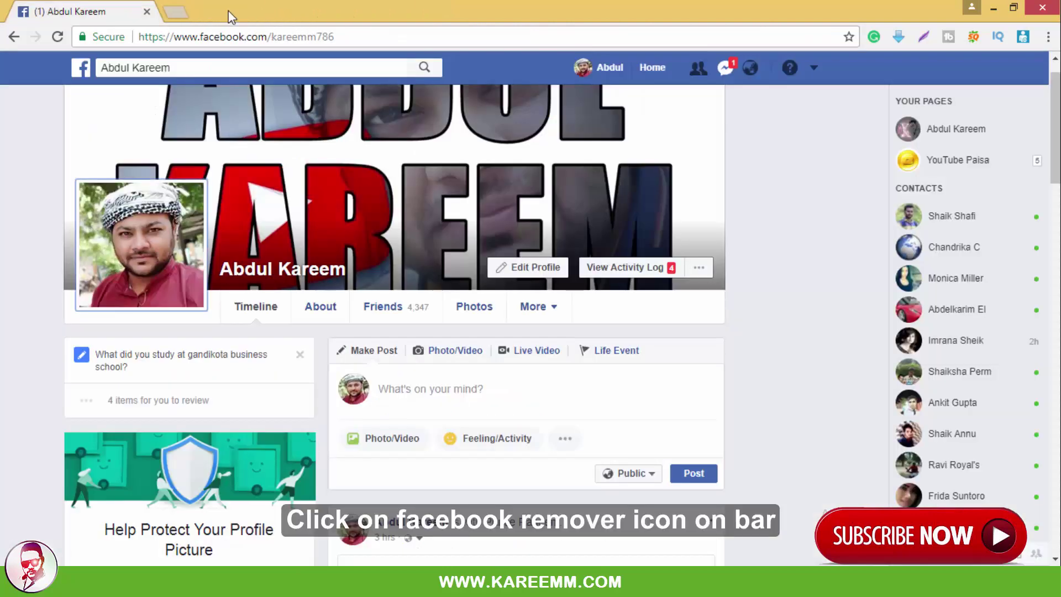
Step: Run the Friend Remover PRO toolbar extension to load all 3309 friends
{"action": "left_click", "coordinate": [1023, 37]}
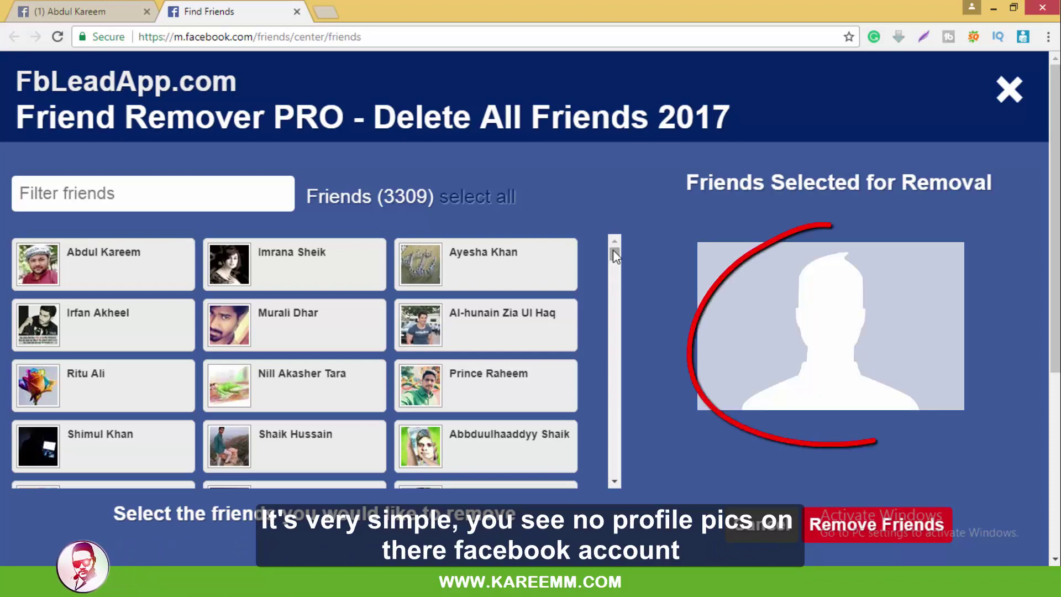
Step: Mark the friend with no profile photo for removal
{"action": "left_click_drag", "start_coordinate": [612, 256], "coordinate": [613, 278]}
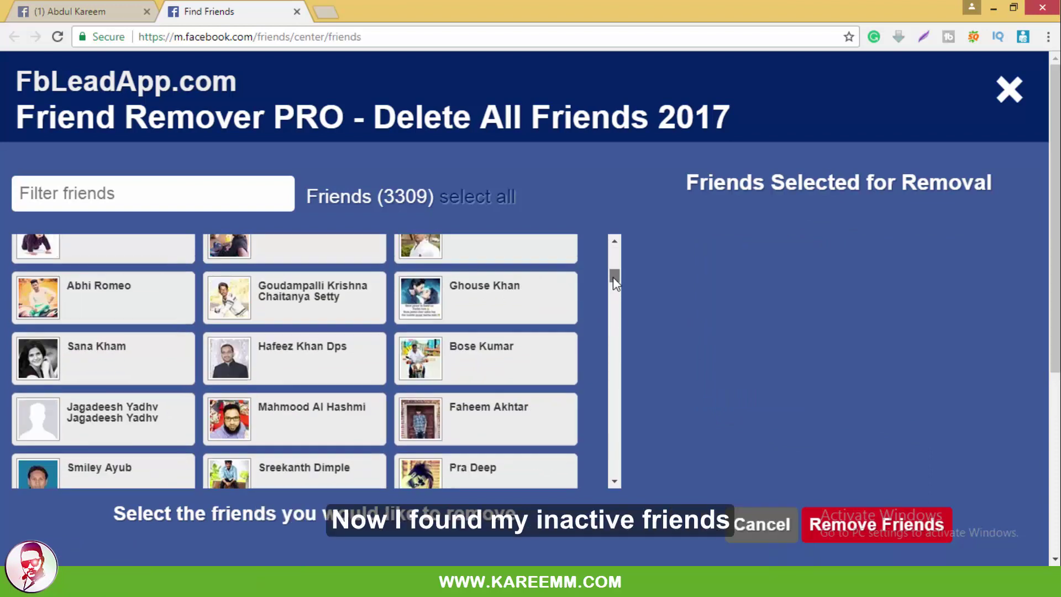
{"action": "left_click", "coordinate": [36, 433]}
{"action": "left_click", "coordinate": [36, 434]}
{"action": "left_click", "coordinate": [36, 434]}
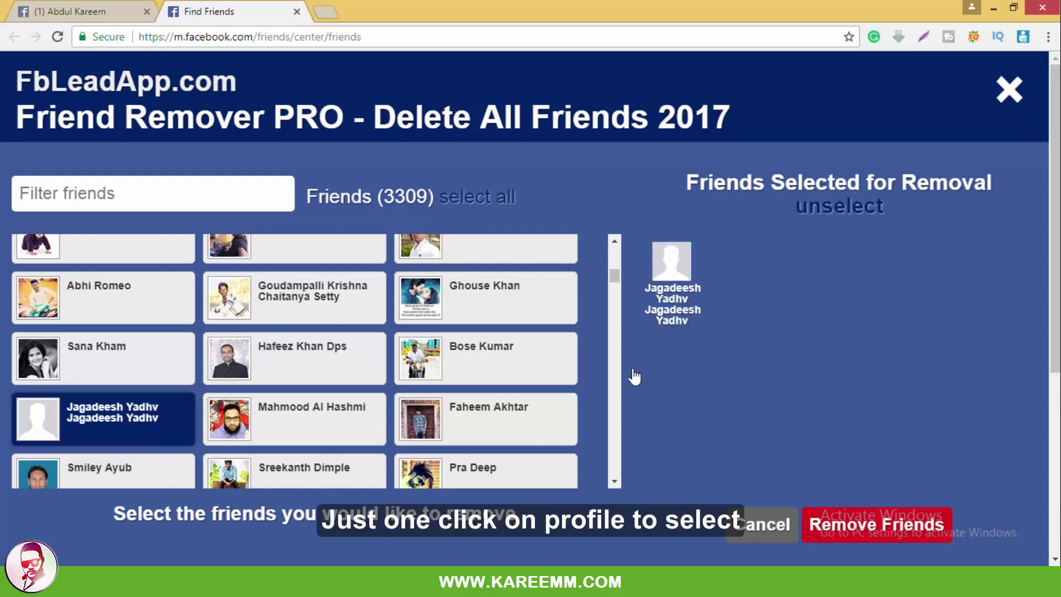
Step: Scroll far down the friend list and select another inactive friend
{"action": "scroll", "coordinate": [612, 277], "scroll_direction": "down", "scroll_amount": 5}
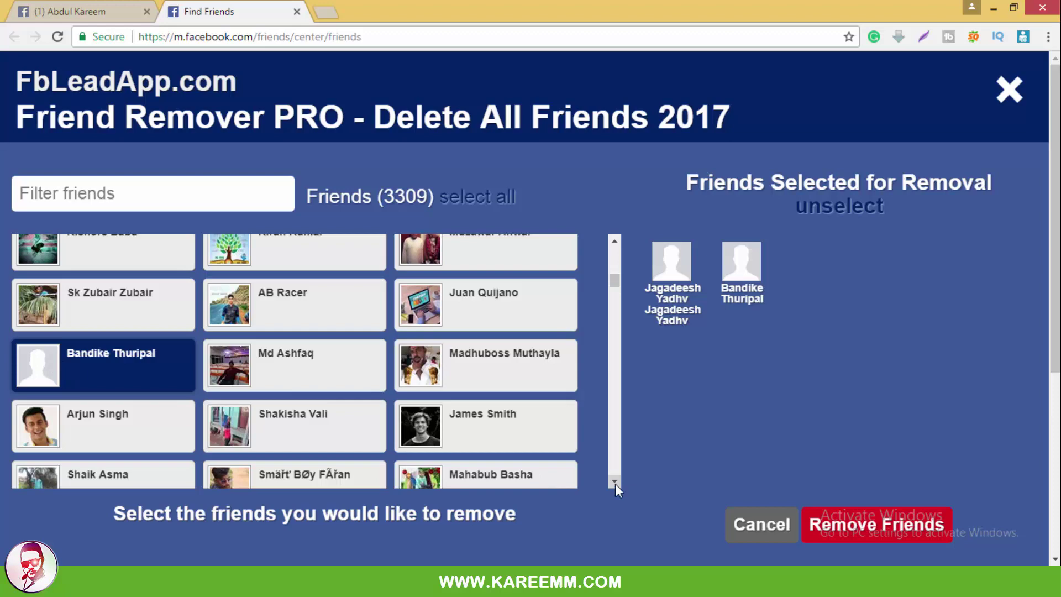
{"action": "scroll", "coordinate": [615, 483], "scroll_direction": "down", "scroll_amount": 5}
{"action": "scroll", "coordinate": [615, 483], "scroll_direction": "down", "scroll_amount": 15}
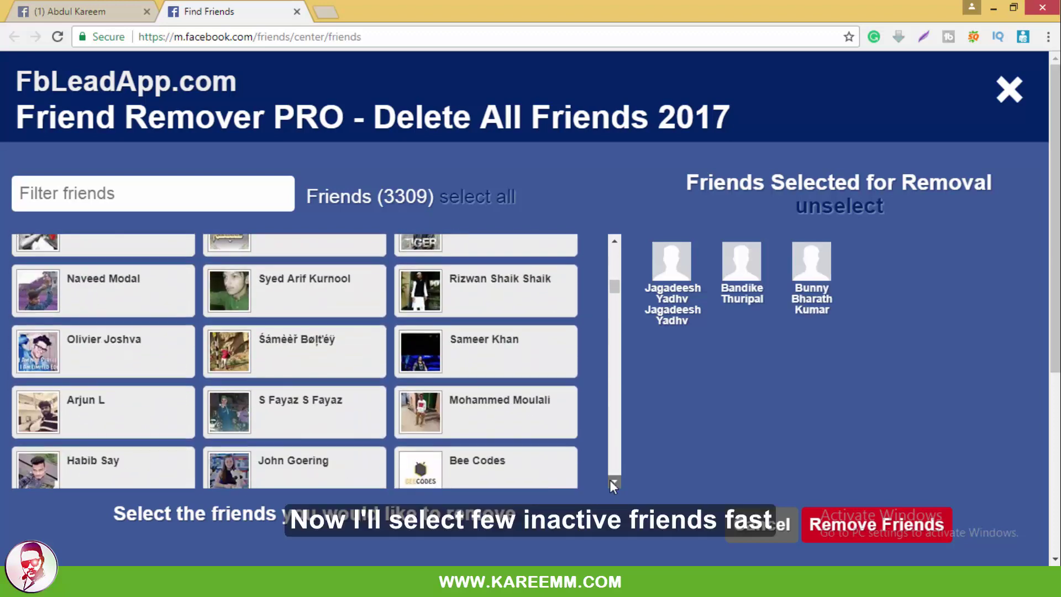
{"action": "scroll", "coordinate": [611, 479], "scroll_direction": "down", "scroll_amount": 5}
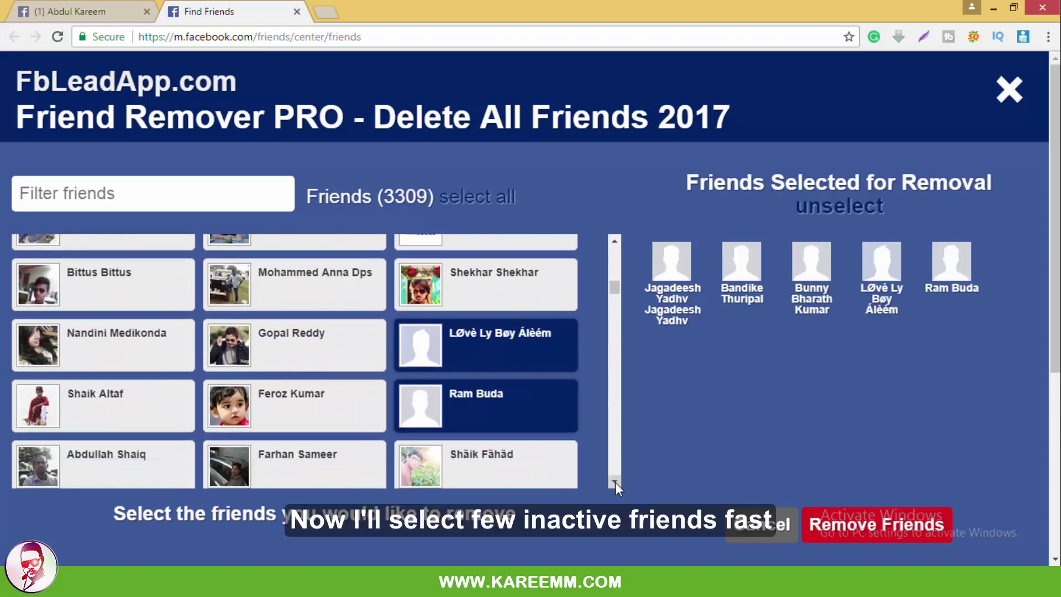
{"action": "scroll", "coordinate": [615, 481], "scroll_direction": "down", "scroll_amount": 15}
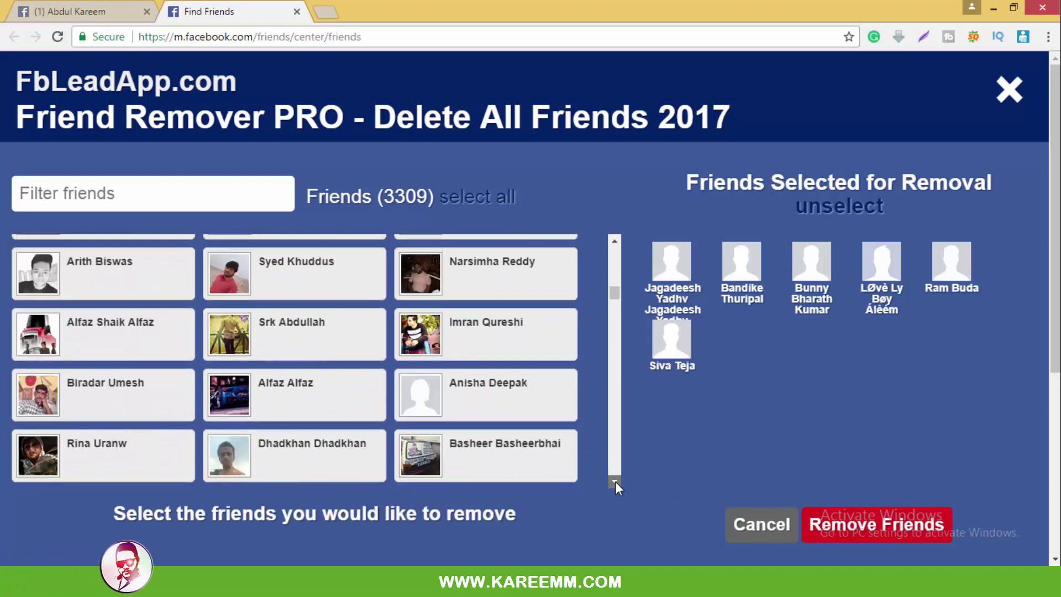
{"action": "scroll", "coordinate": [614, 483], "scroll_direction": "down", "scroll_amount": 15}
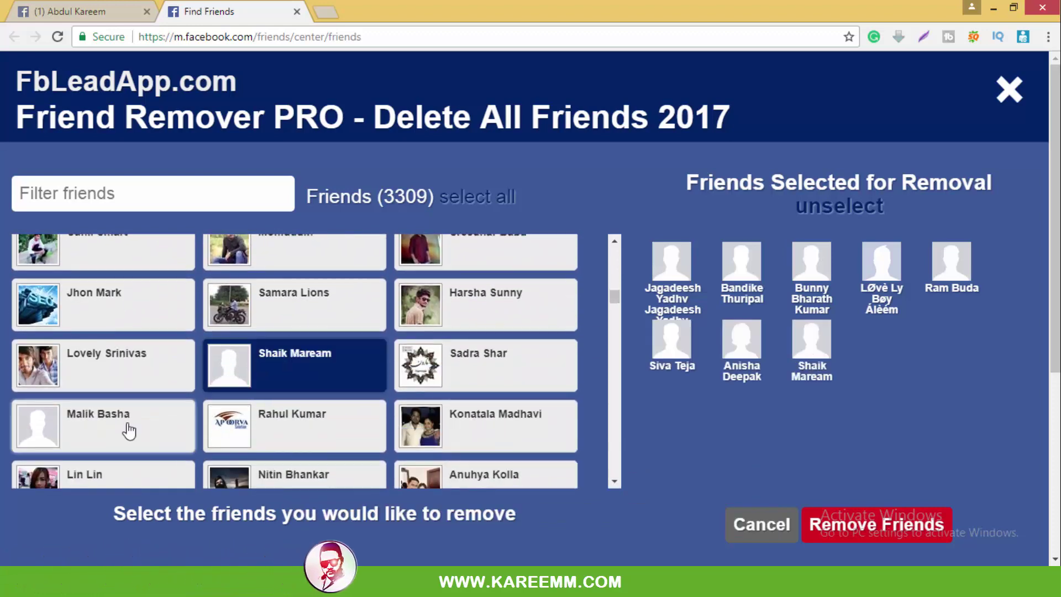
{"action": "scroll", "coordinate": [611, 480], "scroll_direction": "down", "scroll_amount": 15}
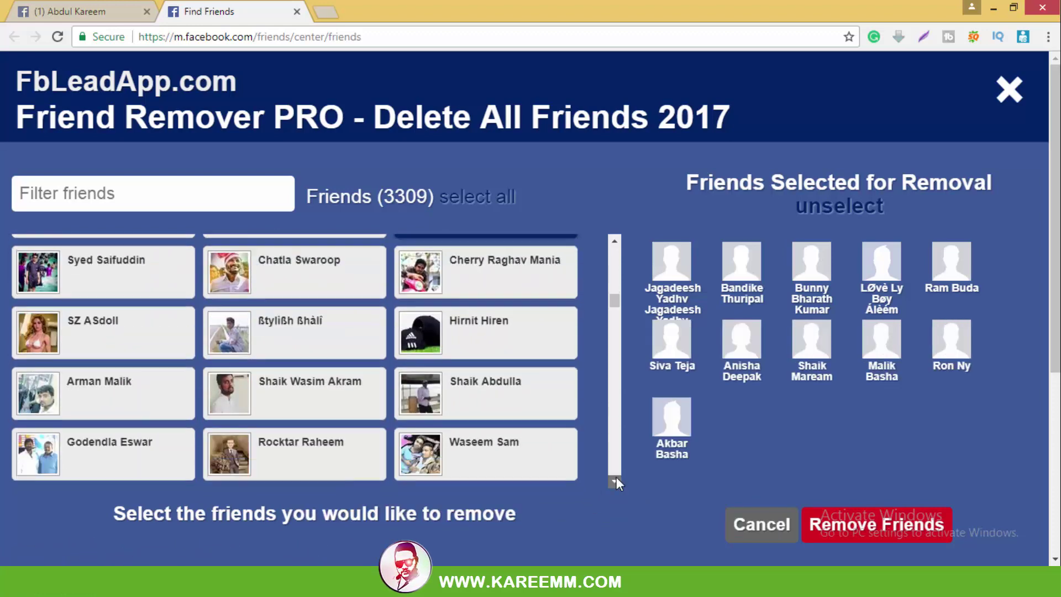
{"action": "scroll", "coordinate": [611, 480], "scroll_direction": "down", "scroll_amount": 15}
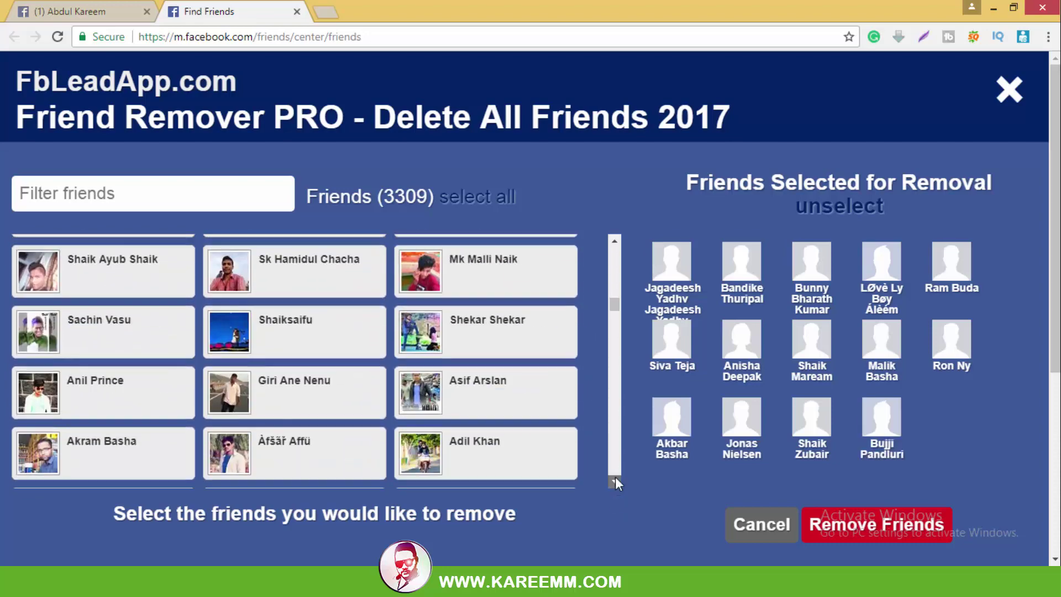
{"action": "scroll", "coordinate": [613, 487], "scroll_direction": "down", "scroll_amount": 15}
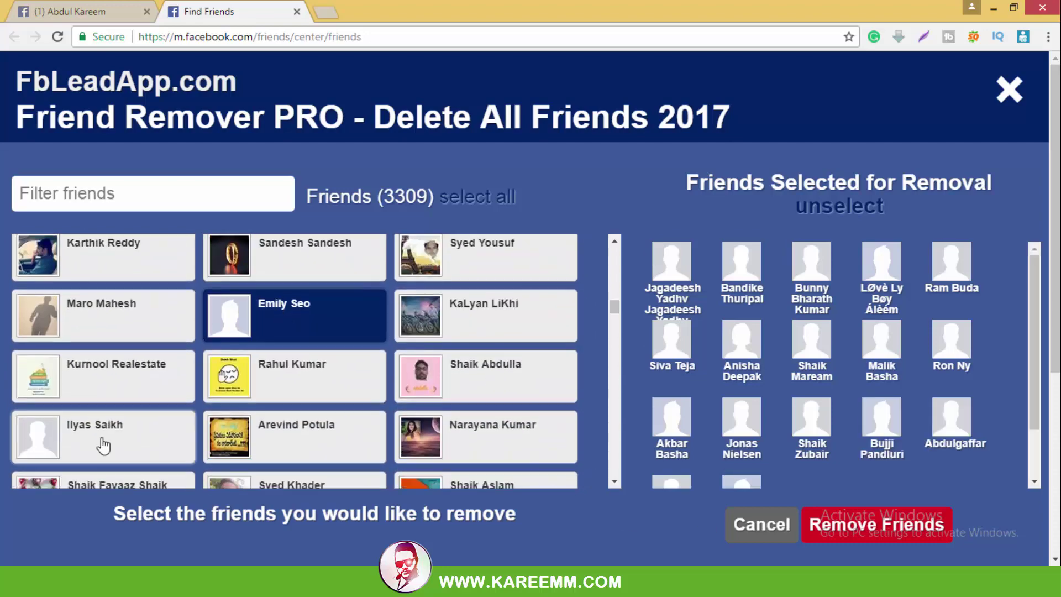
{"action": "scroll", "coordinate": [611, 479], "scroll_direction": "down", "scroll_amount": 15}
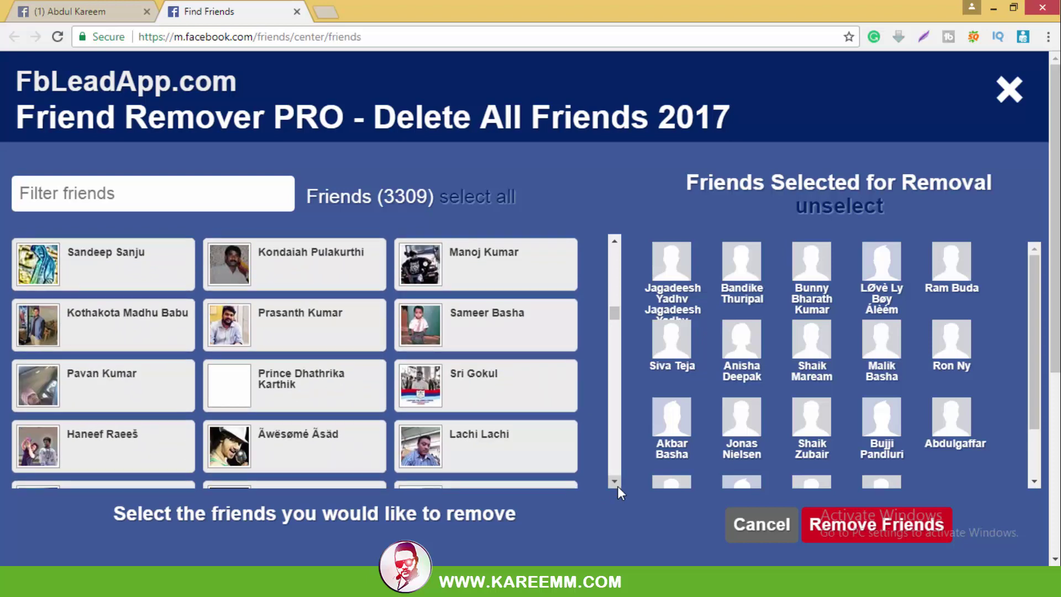
{"action": "scroll", "coordinate": [618, 484], "scroll_direction": "down", "scroll_amount": 15}
{"action": "scroll", "coordinate": [614, 478], "scroll_direction": "down", "scroll_amount": 15}
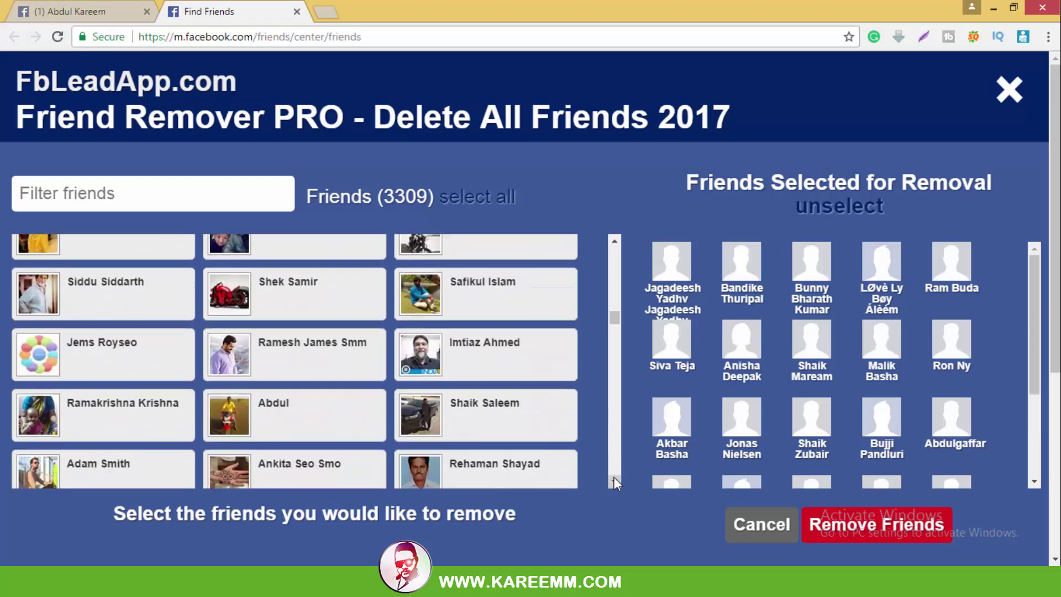
{"action": "scroll", "coordinate": [615, 480], "scroll_direction": "down", "scroll_amount": 15}
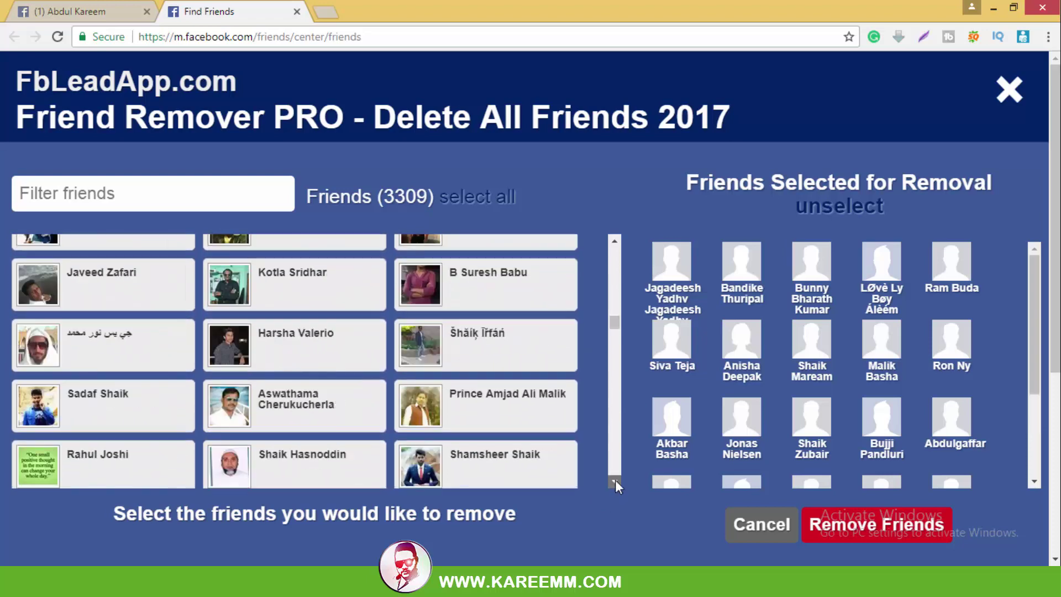
{"action": "scroll", "coordinate": [614, 482], "scroll_direction": "down", "scroll_amount": 15}
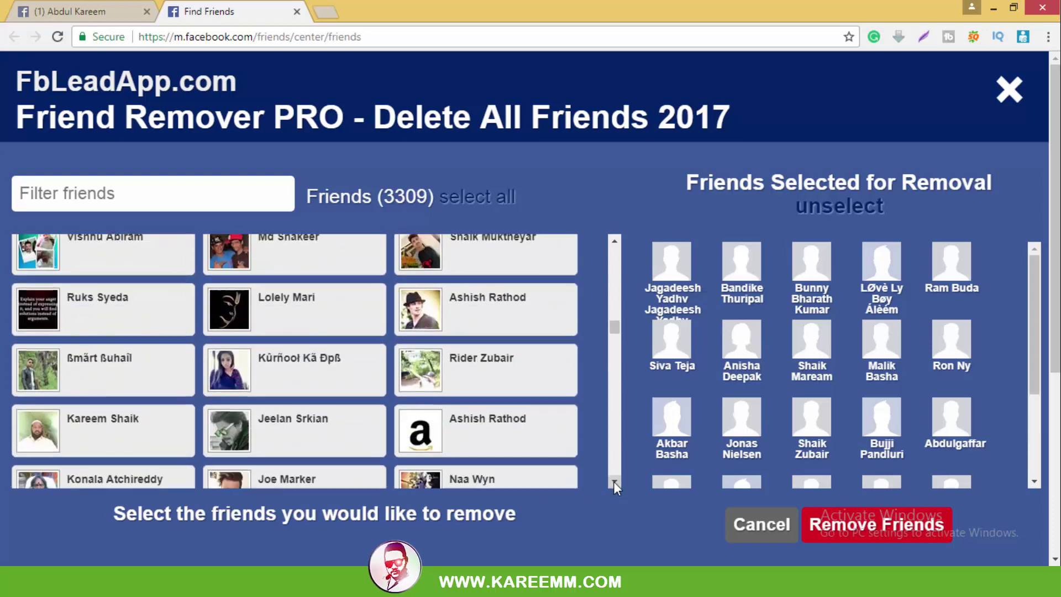
{"action": "scroll", "coordinate": [614, 485], "scroll_direction": "down", "scroll_amount": 10}
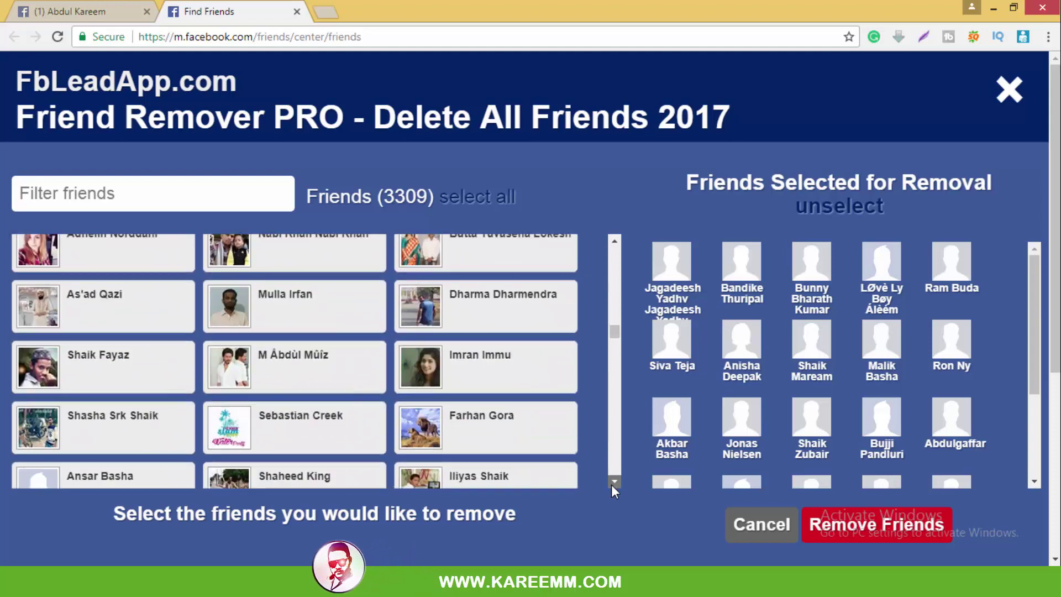
{"action": "left_click", "coordinate": [126, 267]}
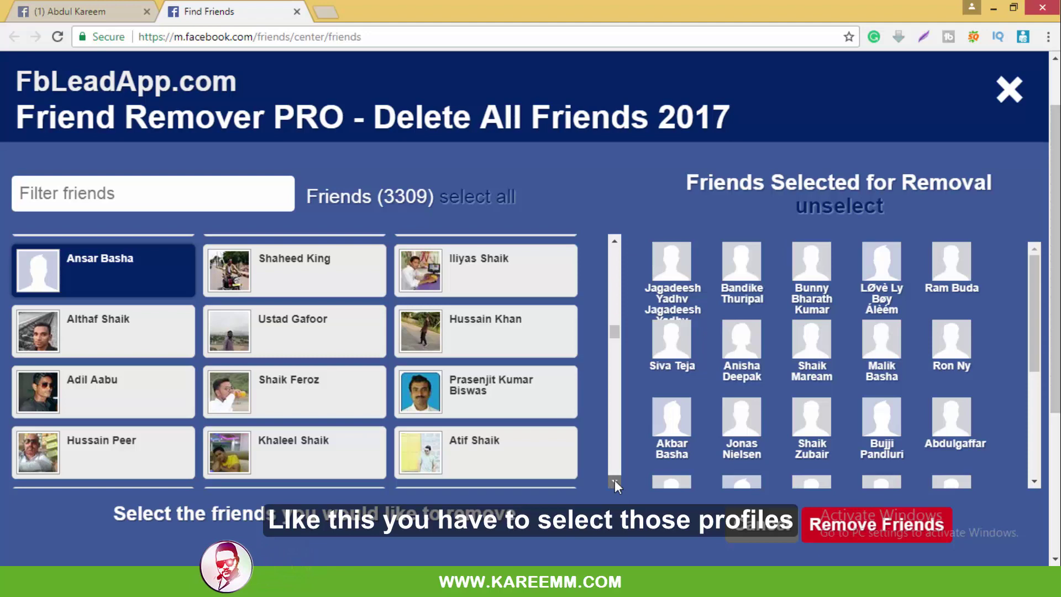
Step: Select three more inactive friends further down the list
{"action": "scroll", "coordinate": [615, 480], "scroll_direction": "down", "scroll_amount": 10}
{"action": "left_click", "coordinate": [131, 437]}
{"action": "scroll", "coordinate": [614, 480], "scroll_direction": "down", "scroll_amount": 5}
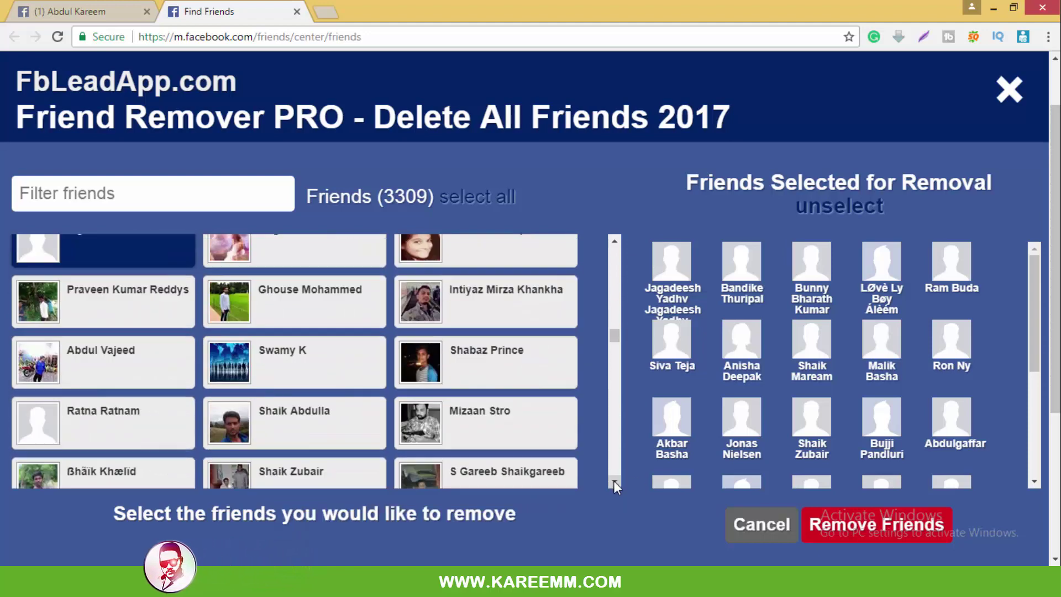
{"action": "left_click", "coordinate": [134, 398]}
{"action": "scroll", "coordinate": [613, 480], "scroll_direction": "down", "scroll_amount": 2}
{"action": "left_click", "coordinate": [552, 425]}
Step: Request removal of all the selected friends with Remove Friends
{"action": "scroll", "coordinate": [615, 481], "scroll_direction": "down", "scroll_amount": 10}
{"action": "scroll", "coordinate": [614, 482], "scroll_direction": "down", "scroll_amount": 15}
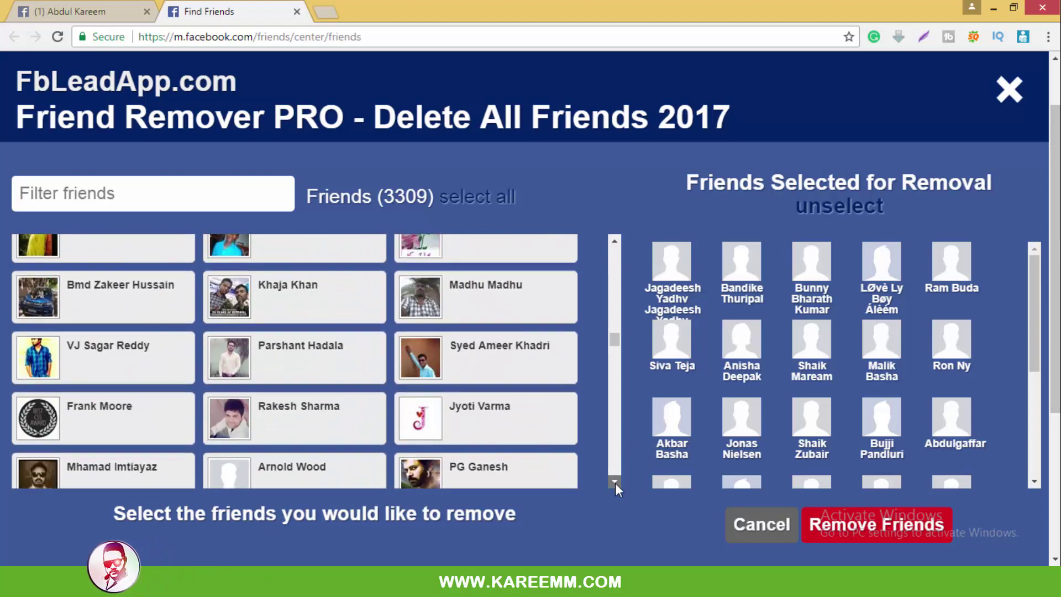
{"action": "scroll", "coordinate": [612, 482], "scroll_direction": "down", "scroll_amount": 15}
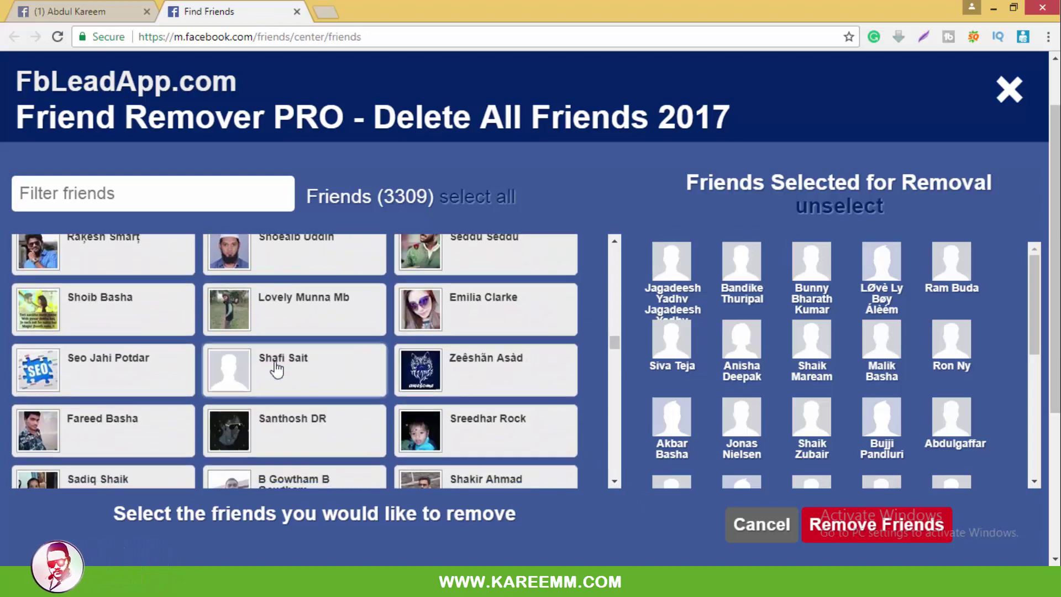
{"action": "scroll", "coordinate": [612, 482], "scroll_direction": "down", "scroll_amount": 12}
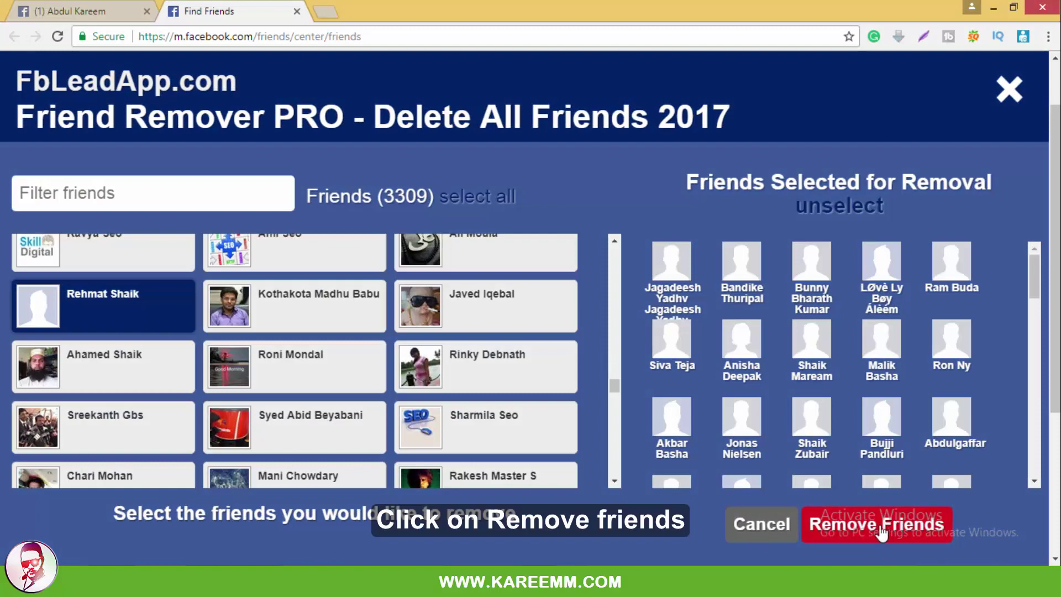
{"action": "left_click", "coordinate": [881, 529]}
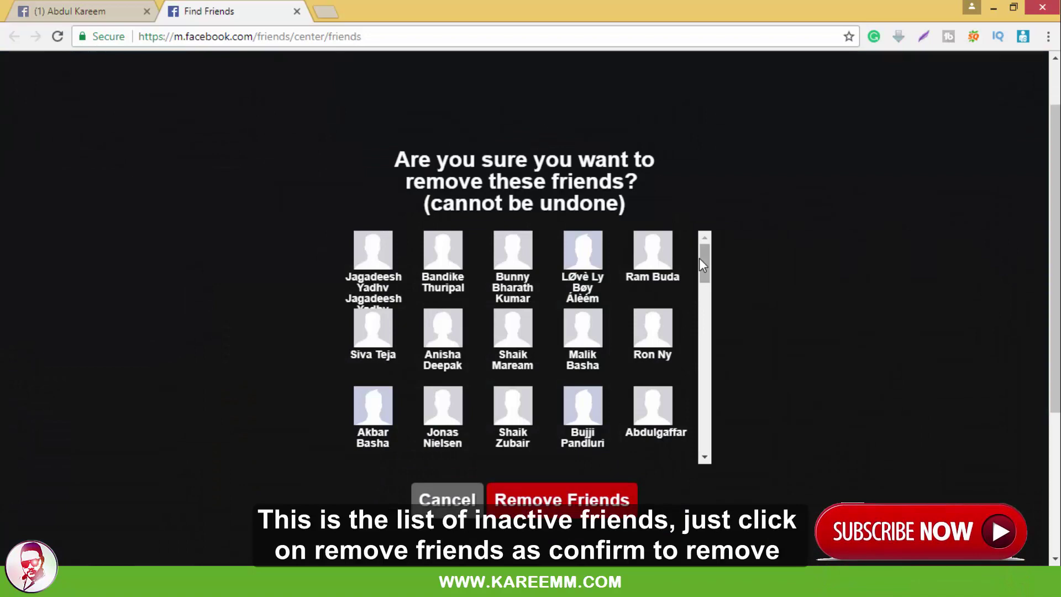
Step: Review the confirmation list and confirm permanently deleting the 79 selected friends
{"action": "left_click_drag", "start_coordinate": [699, 259], "coordinate": [717, 434]}
{"action": "left_click_drag", "start_coordinate": [704, 394], "coordinate": [701, 255]}
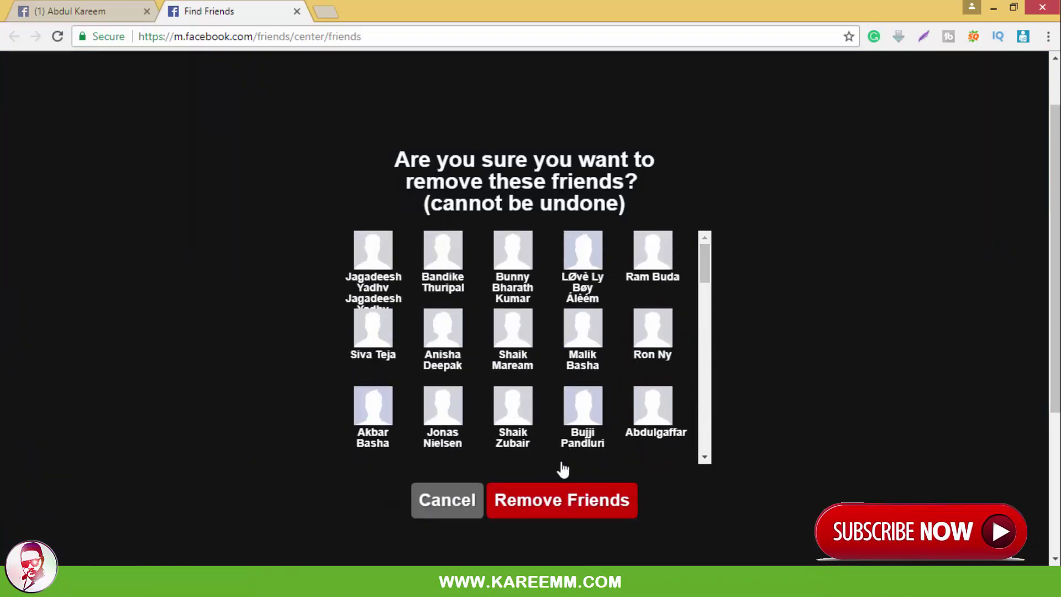
{"action": "left_click", "coordinate": [537, 504]}
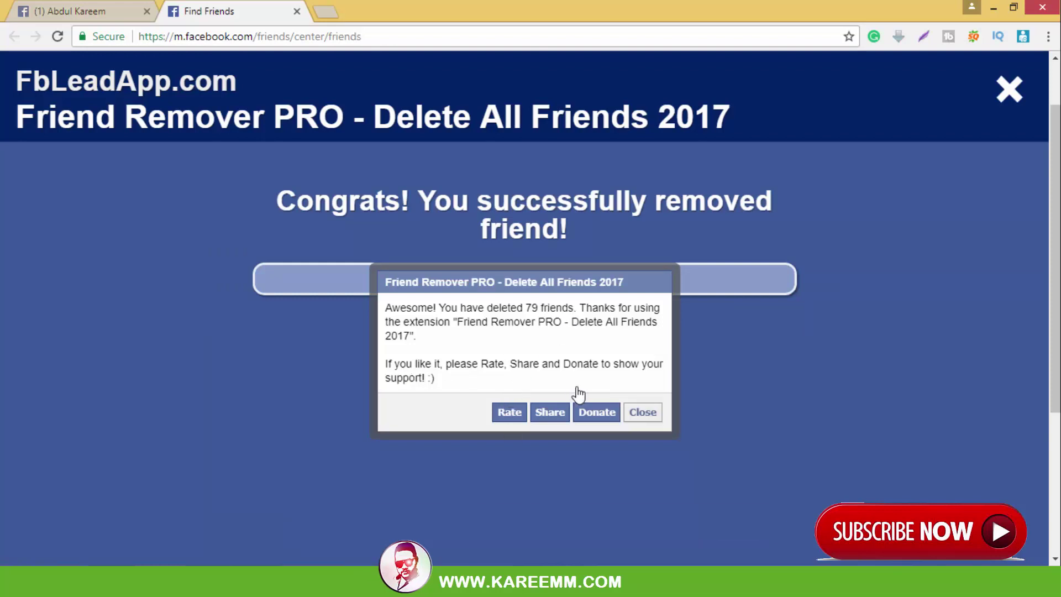
Step: Close the summary, finish the remover, and reload the profile showing 4,347 friends
{"action": "left_click", "coordinate": [641, 414]}
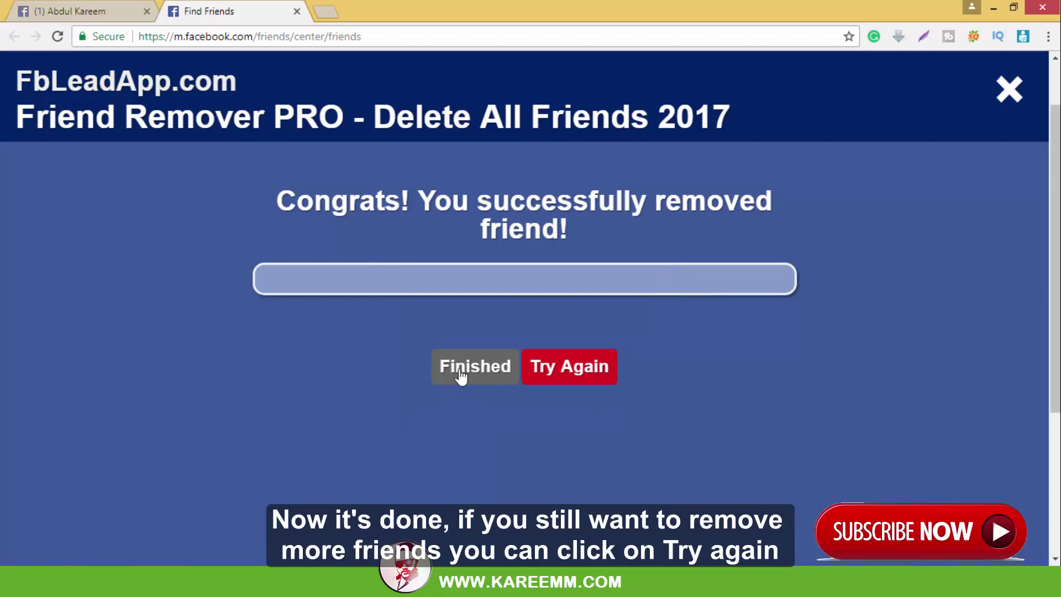
{"action": "left_click", "coordinate": [541, 375]}
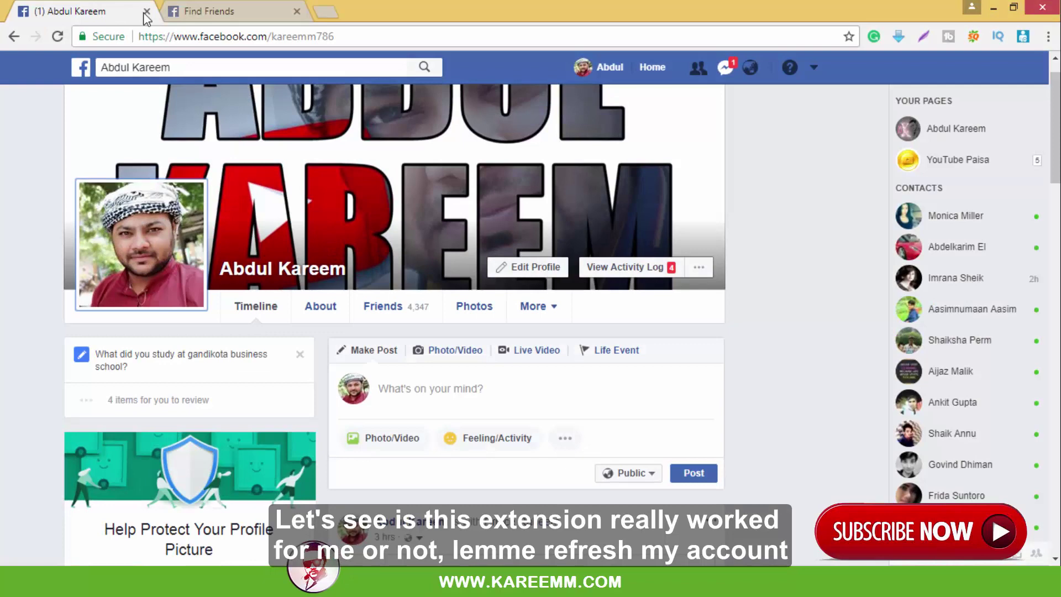
{"action": "left_click", "coordinate": [55, 37]}
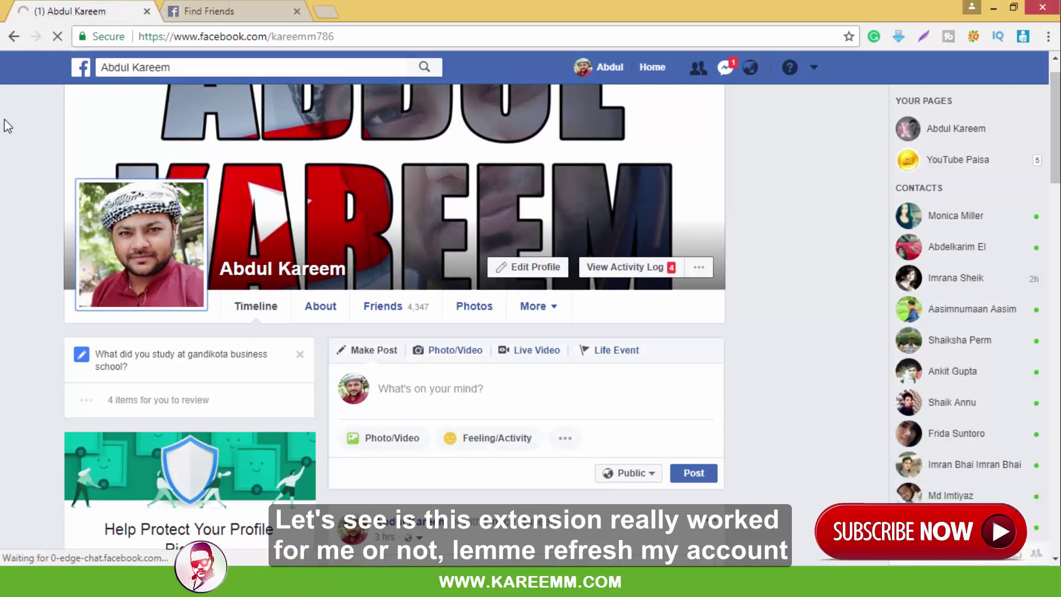